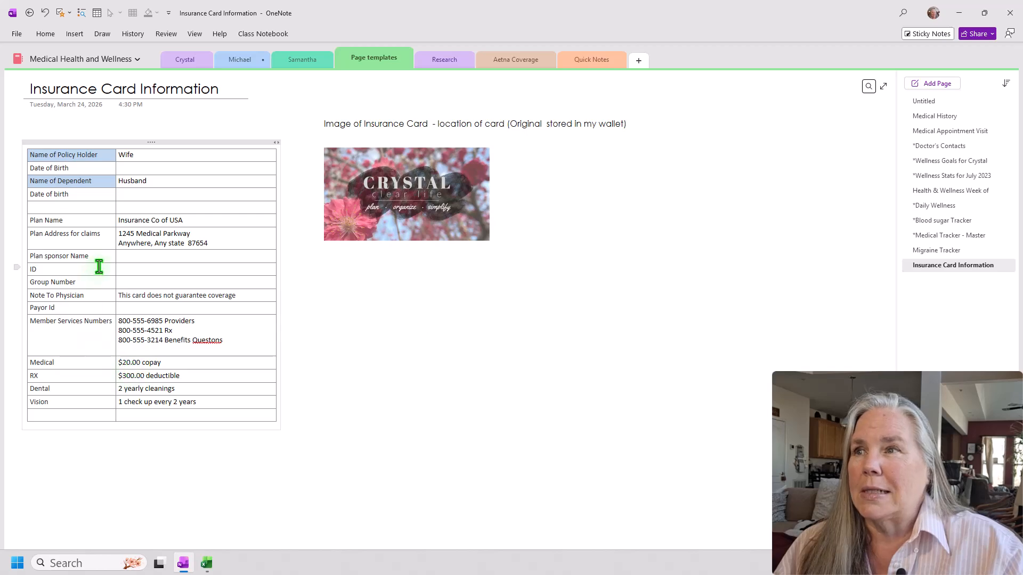
Insert a table with two columns and three rows on the Insurance Card Information page.
{"action": "scroll", "coordinate": [211, 400], "scroll_direction": "up", "scroll_amount": 5}
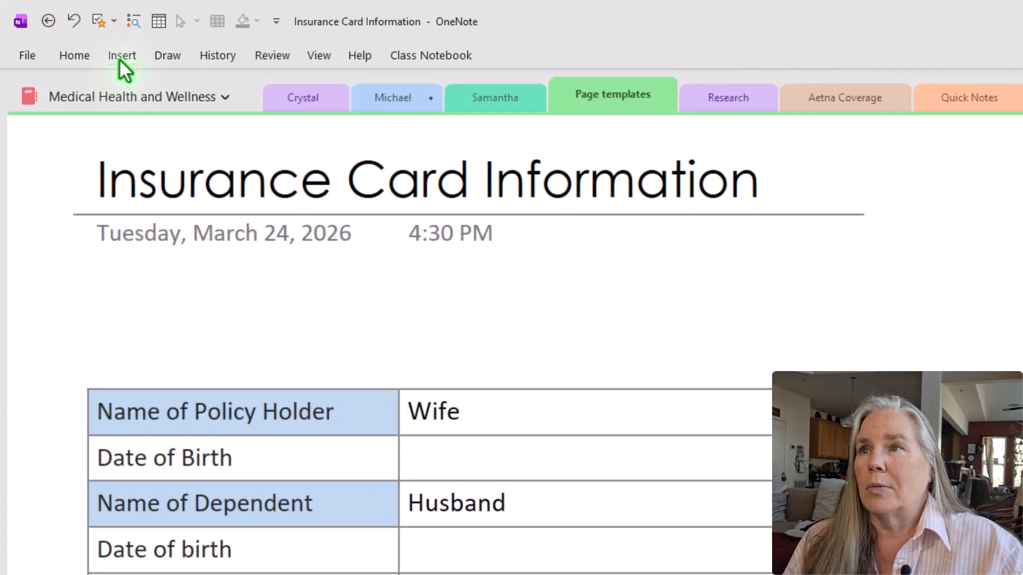
{"action": "left_click", "coordinate": [73, 34]}
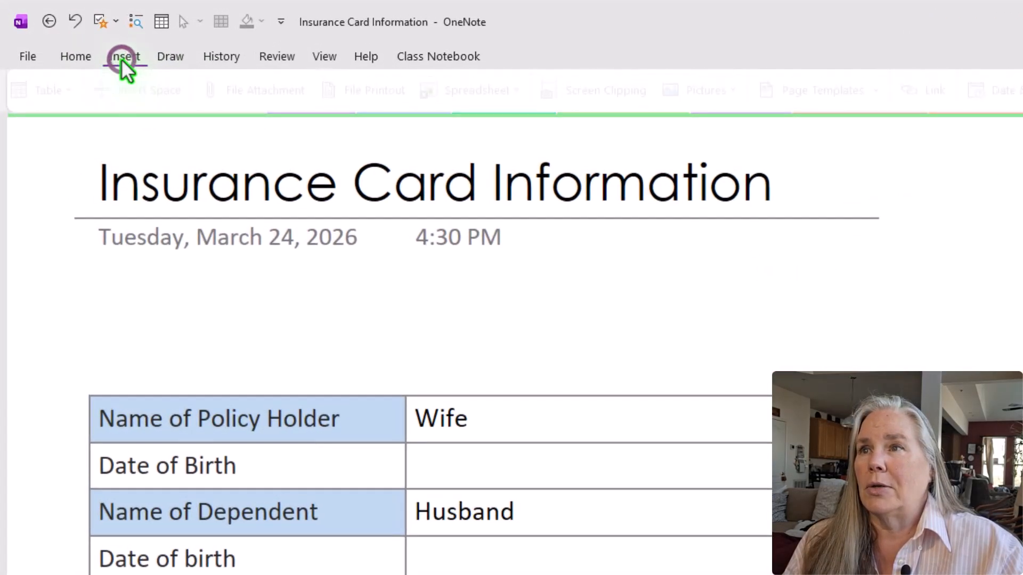
{"action": "left_click", "coordinate": [49, 93]}
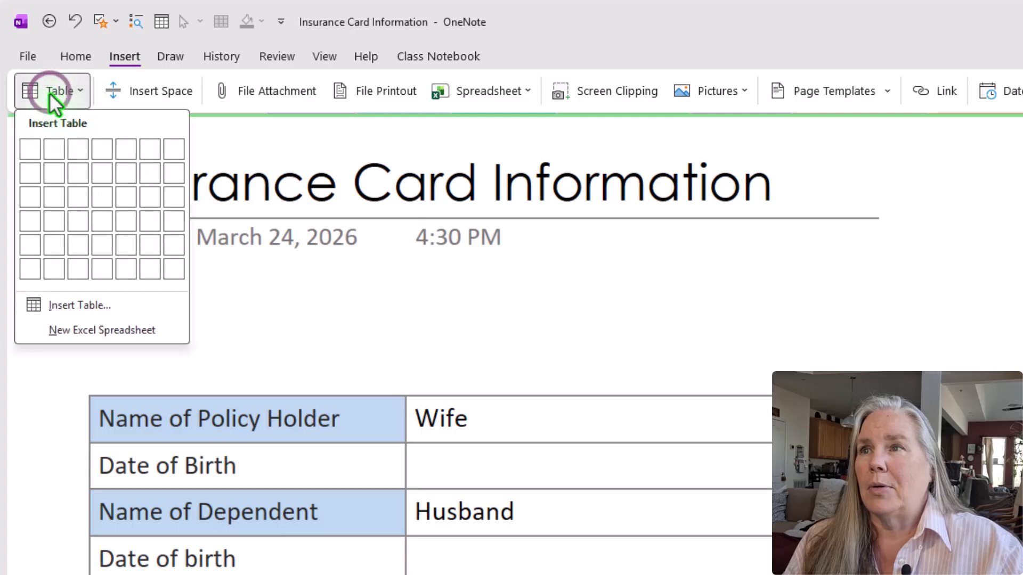
{"action": "left_click", "coordinate": [52, 207]}
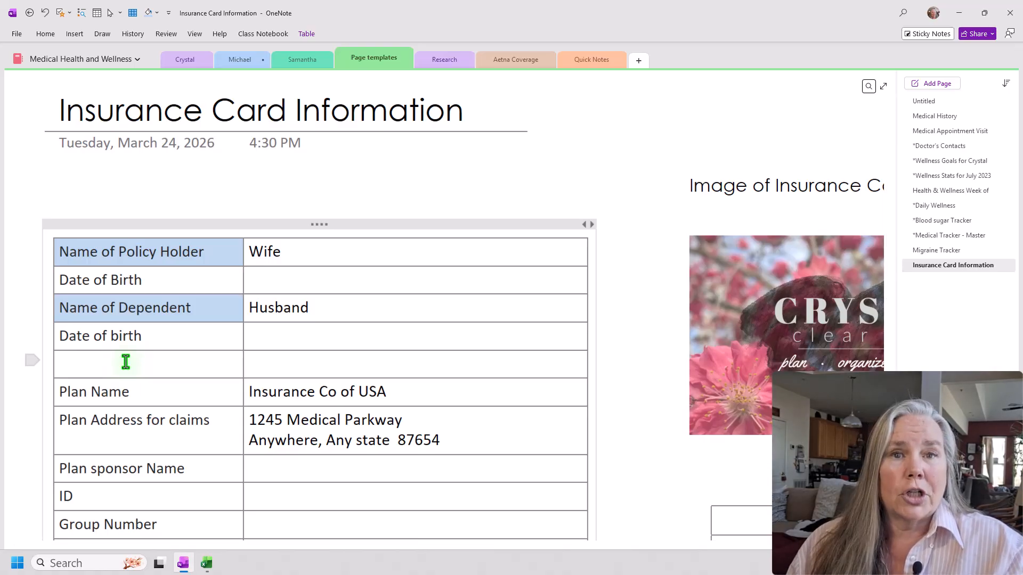
Insert two blank rows below the dependent's Date of birth row in the insurance table.
{"action": "left_click_drag", "start_coordinate": [124, 312], "coordinate": [296, 331]}
{"action": "right_click", "coordinate": [299, 330]}
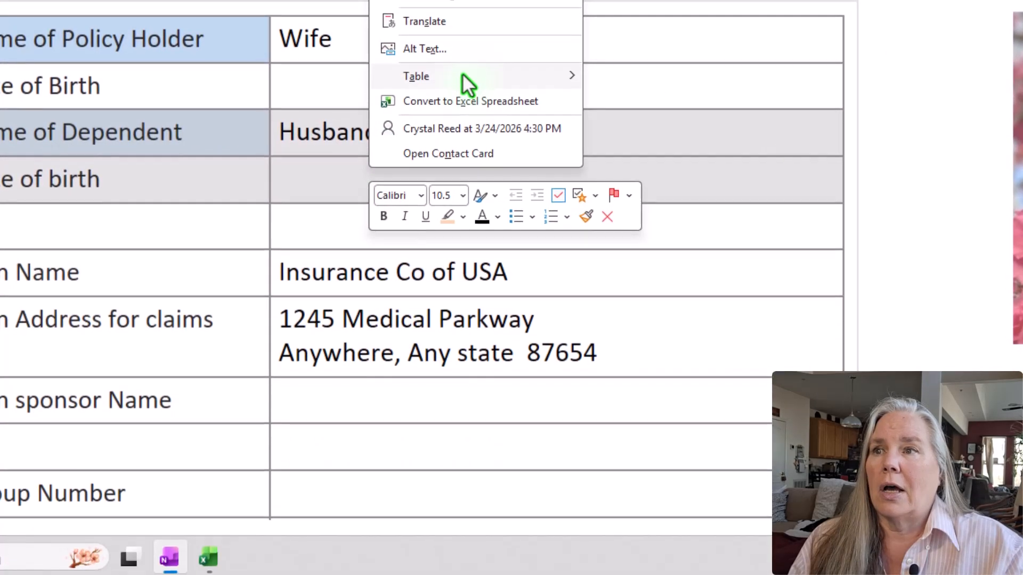
{"action": "mouse_move", "coordinate": [434, 318]}
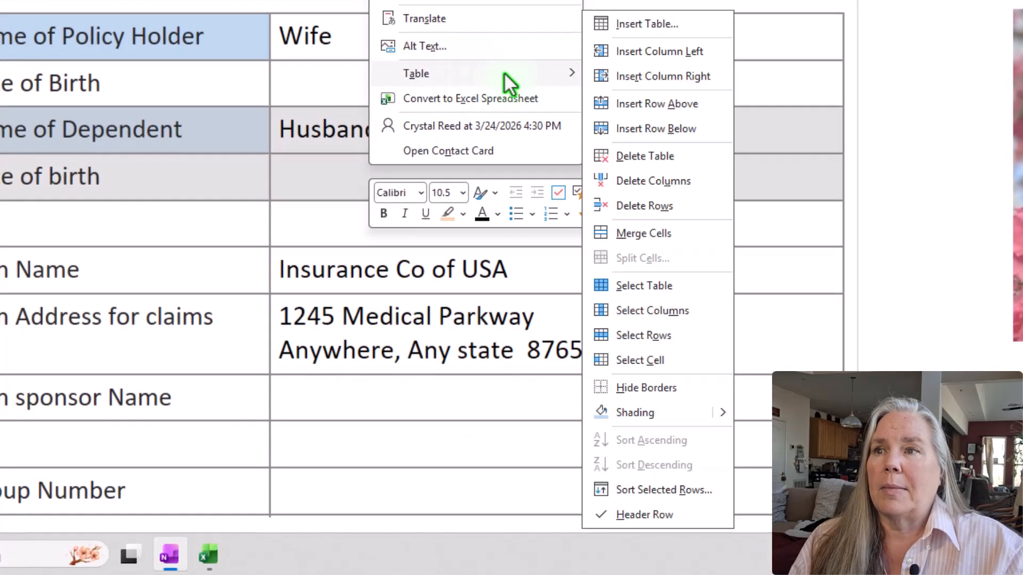
{"action": "left_click", "coordinate": [625, 127]}
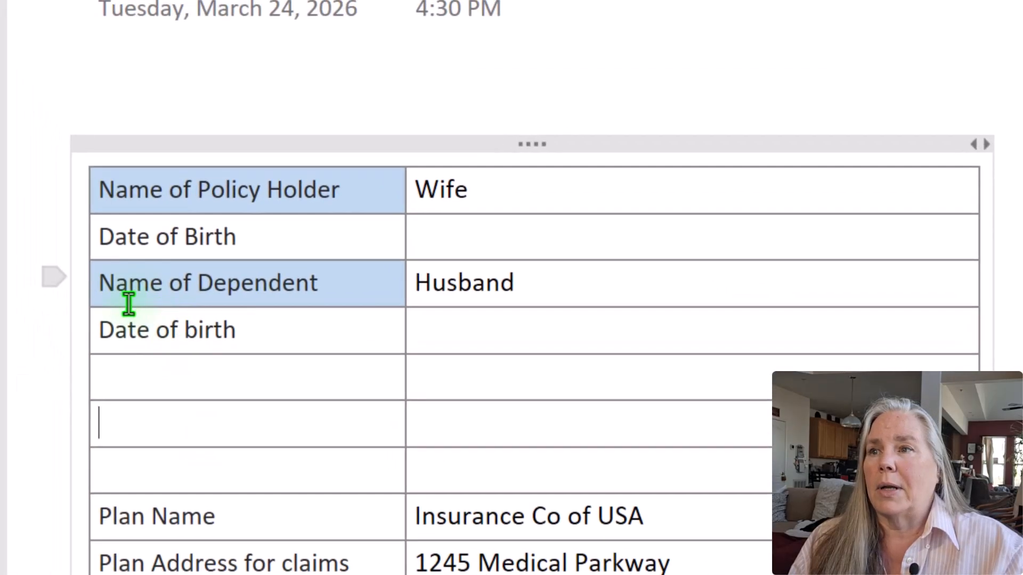
{"action": "left_click_drag", "start_coordinate": [95, 284], "coordinate": [295, 337]}
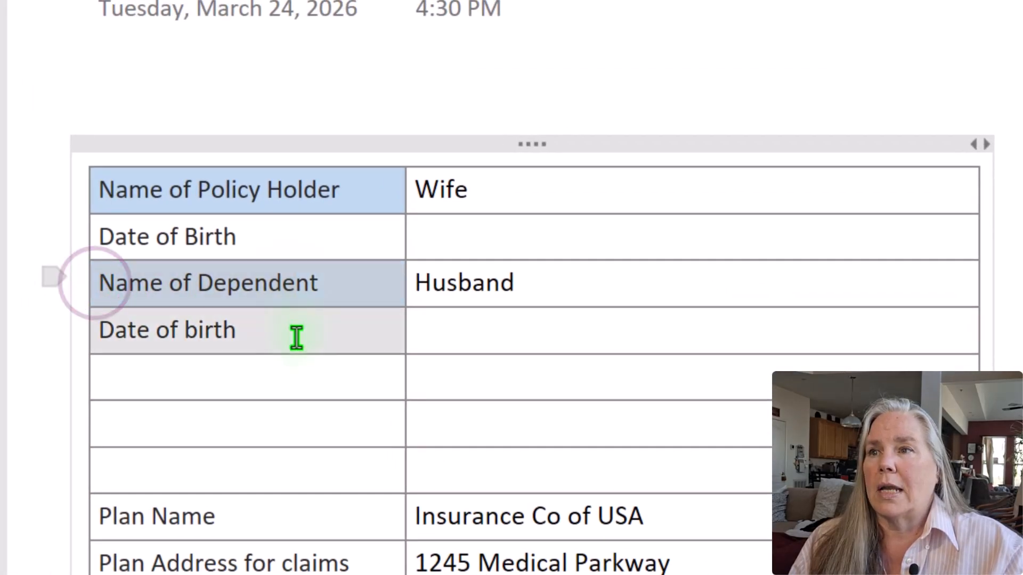
{"action": "right_click", "coordinate": [299, 344]}
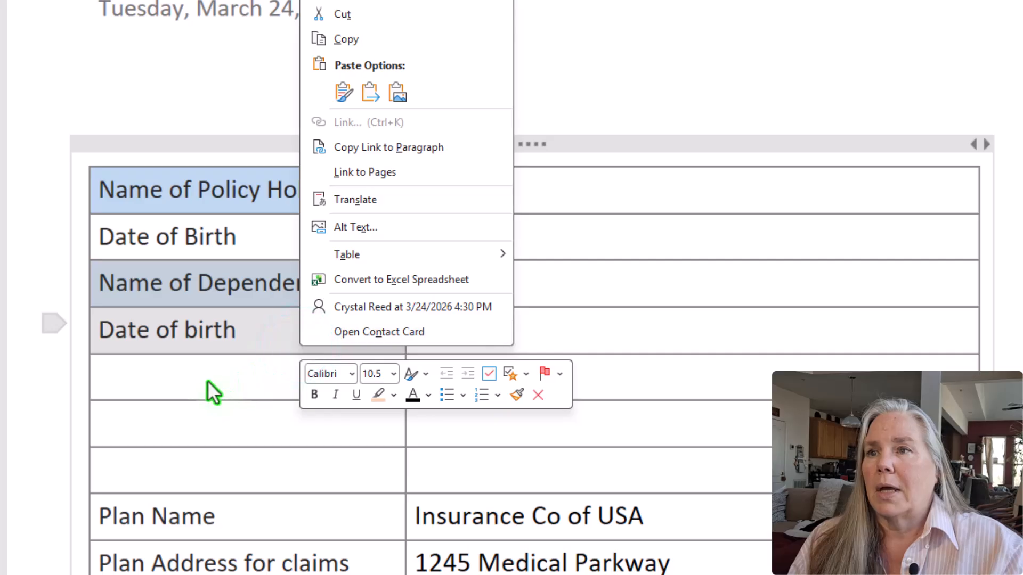
Label the first two blank rows under the dependent's Date of birth "Child 1" and "DOB".
{"action": "left_click", "coordinate": [199, 368]}
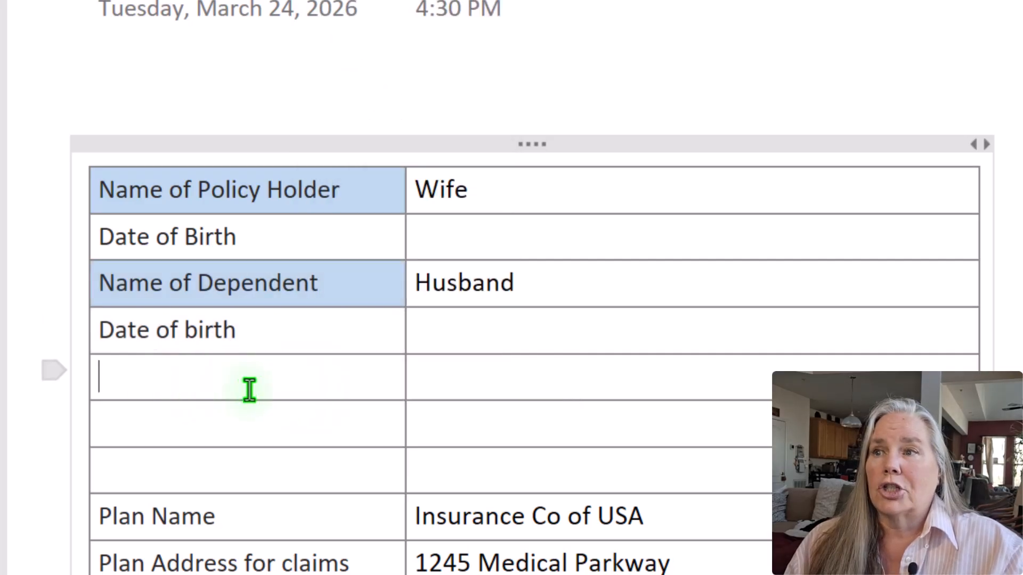
{"action": "type", "text": "Chi"}
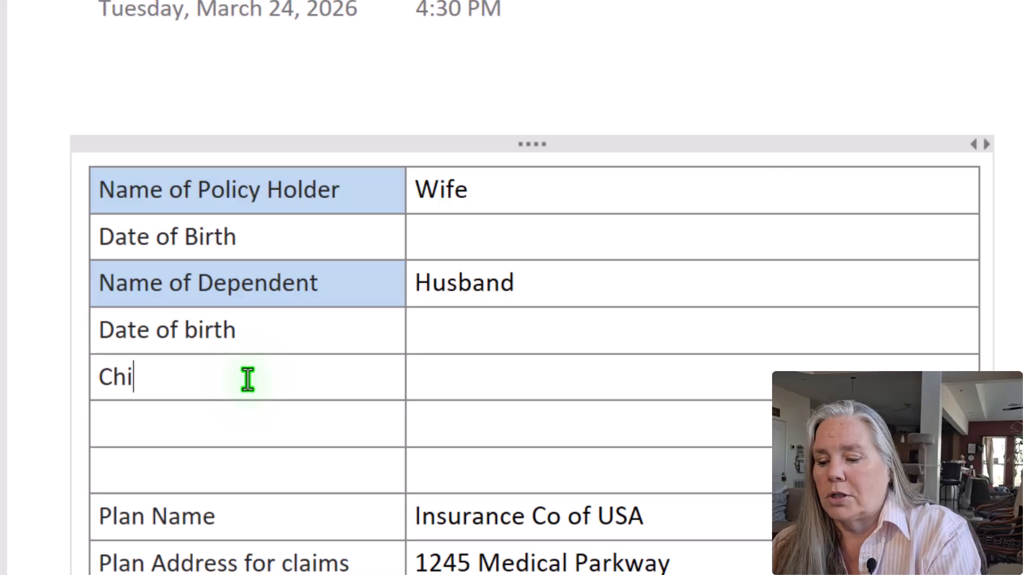
{"action": "type", "text": "ld 1"}
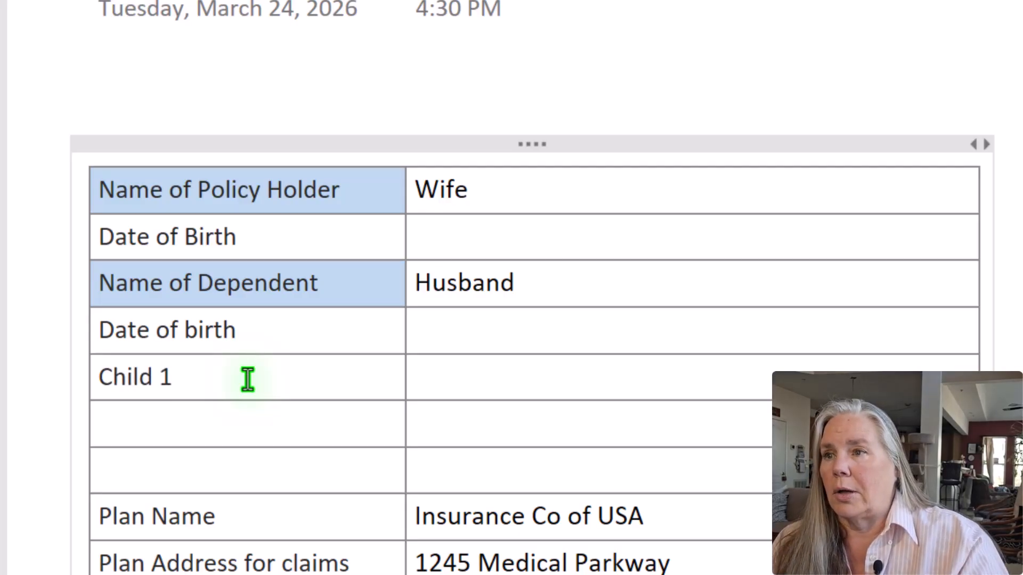
{"action": "left_click", "coordinate": [167, 486]}
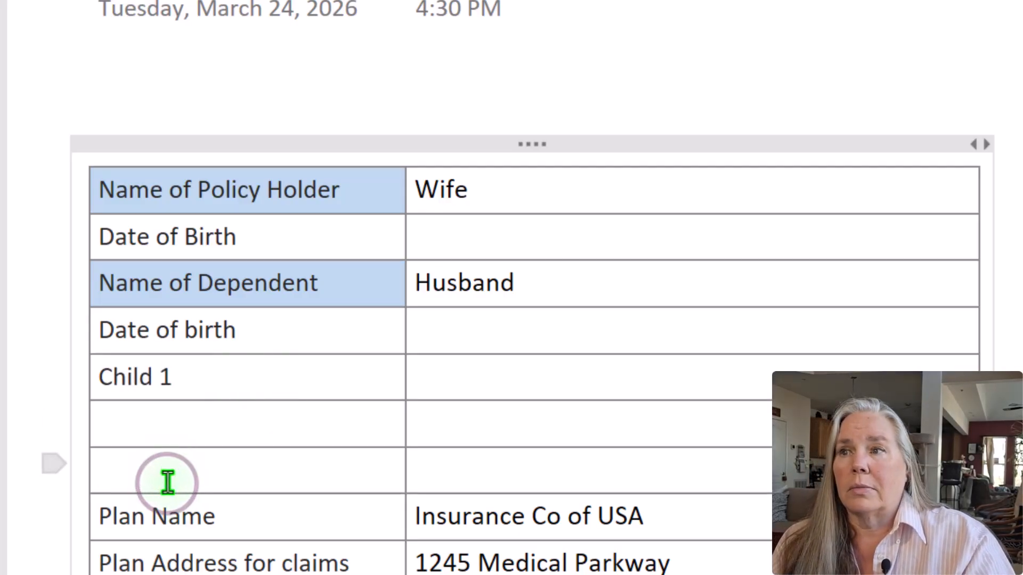
{"action": "left_click", "coordinate": [168, 424]}
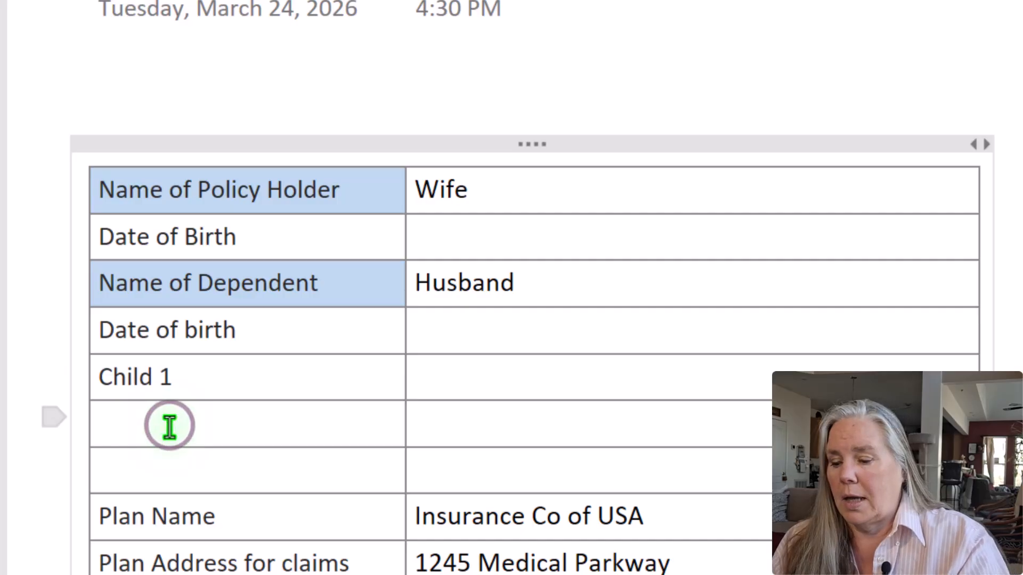
{"action": "type", "text": "DOB"}
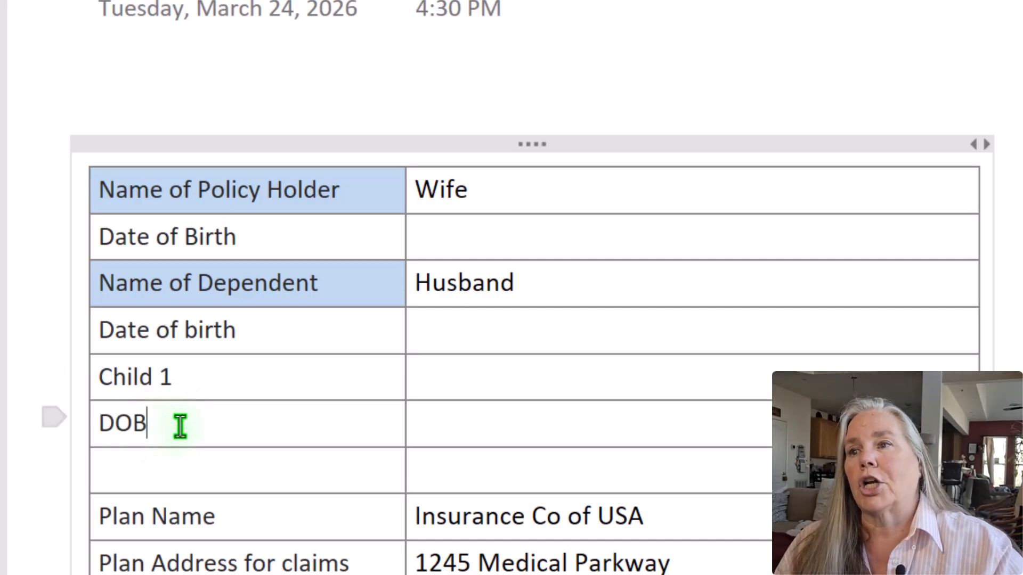
Shade the Child 1 label cell light blue to match the policy holder and dependent label cells.
{"action": "scroll", "coordinate": [202, 415], "scroll_direction": "down", "scroll_amount": 1}
{"action": "scroll", "coordinate": [276, 414], "scroll_direction": "down", "scroll_amount": 1}
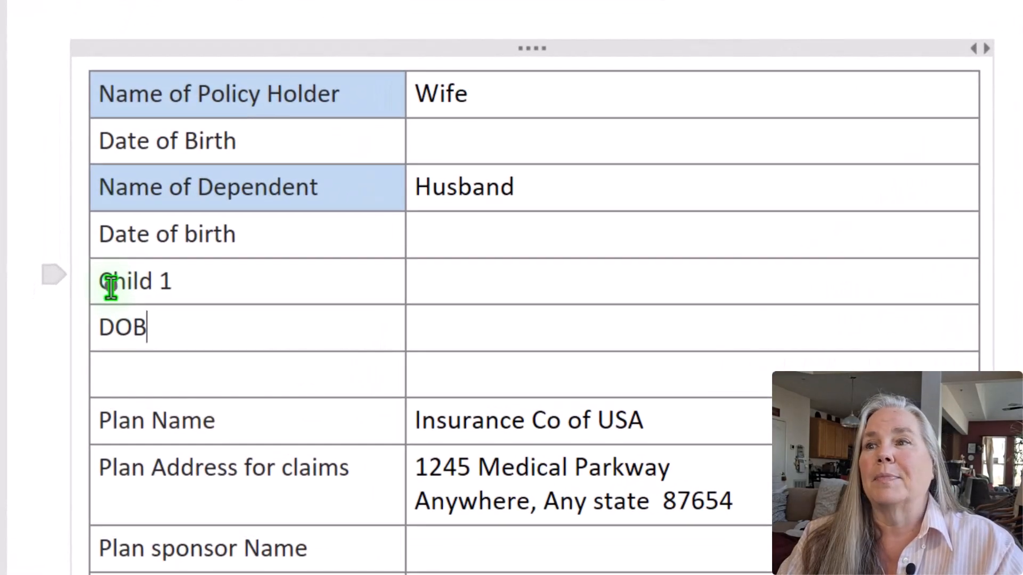
{"action": "left_click", "coordinate": [111, 287]}
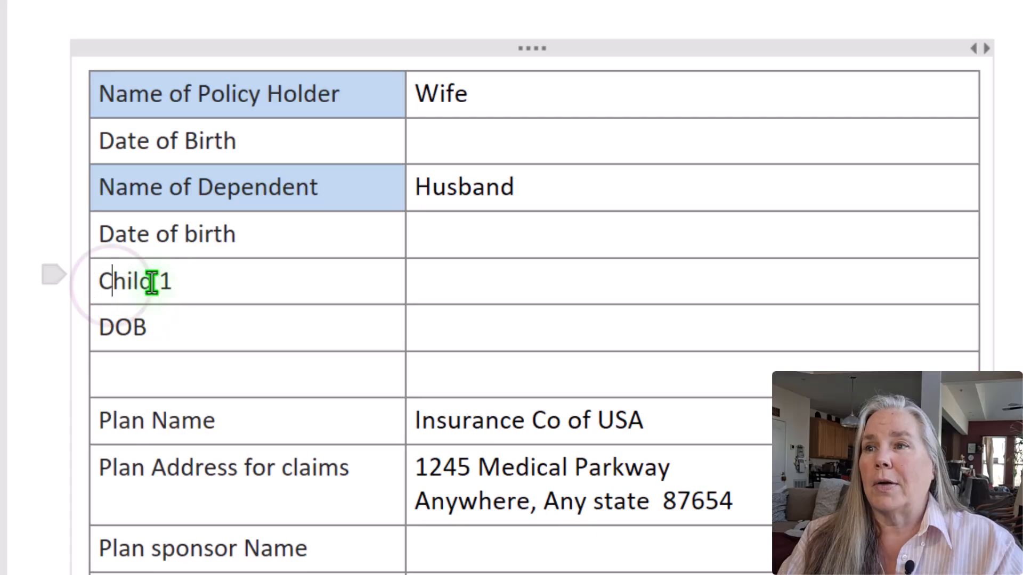
{"action": "left_click", "coordinate": [110, 280]}
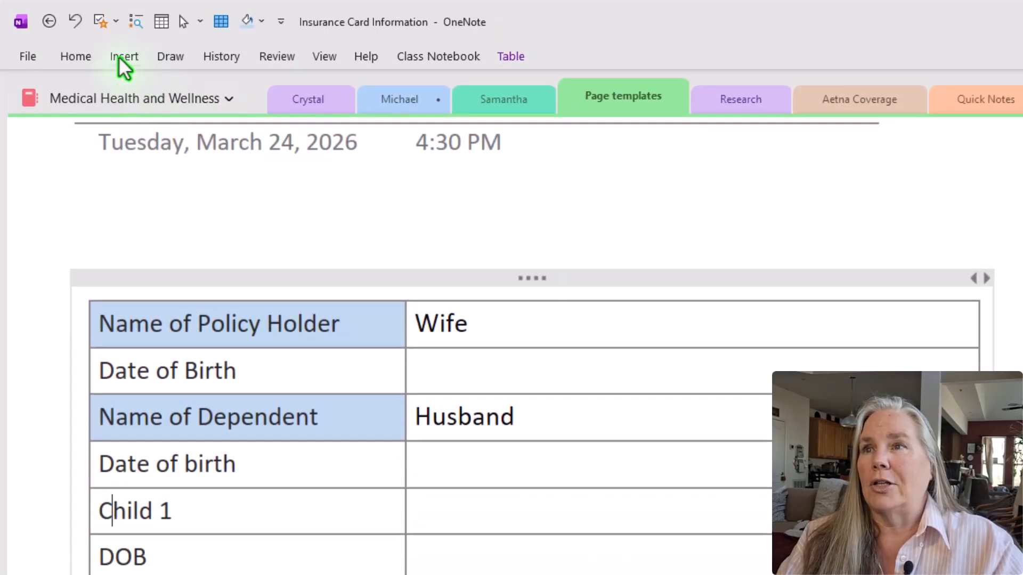
{"action": "left_click", "coordinate": [517, 56]}
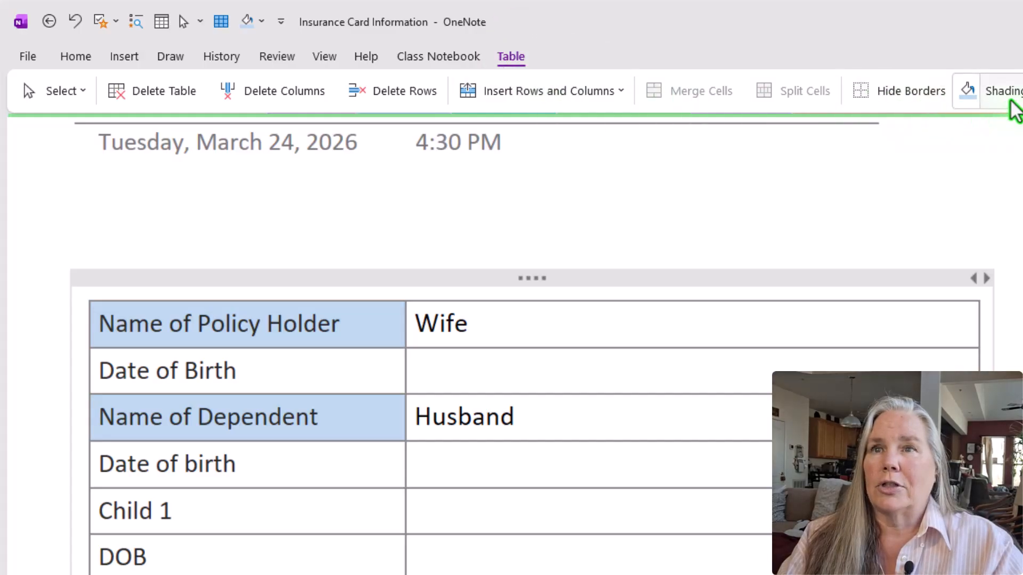
{"action": "left_click", "coordinate": [485, 91]}
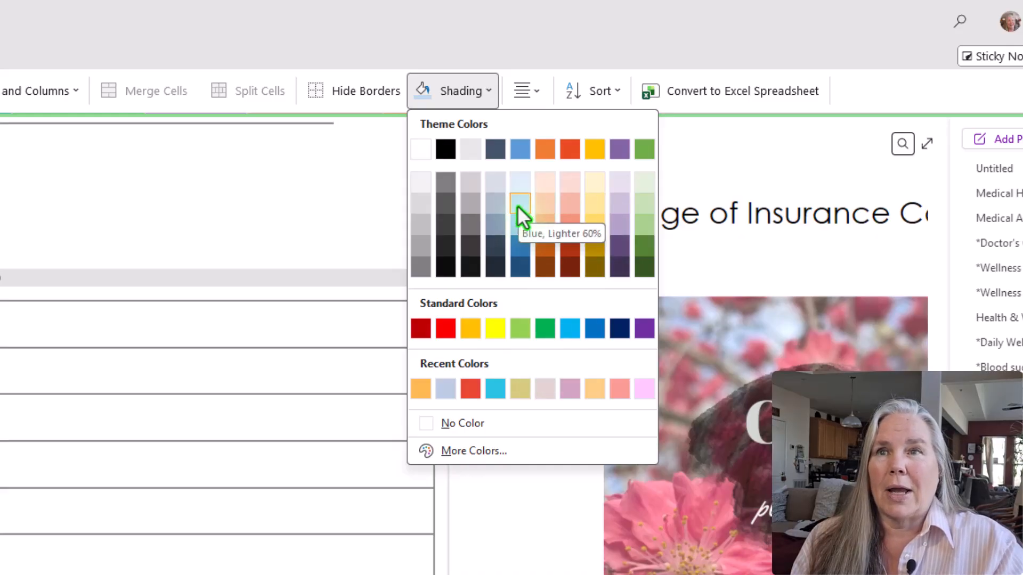
{"action": "left_click", "coordinate": [424, 91]}
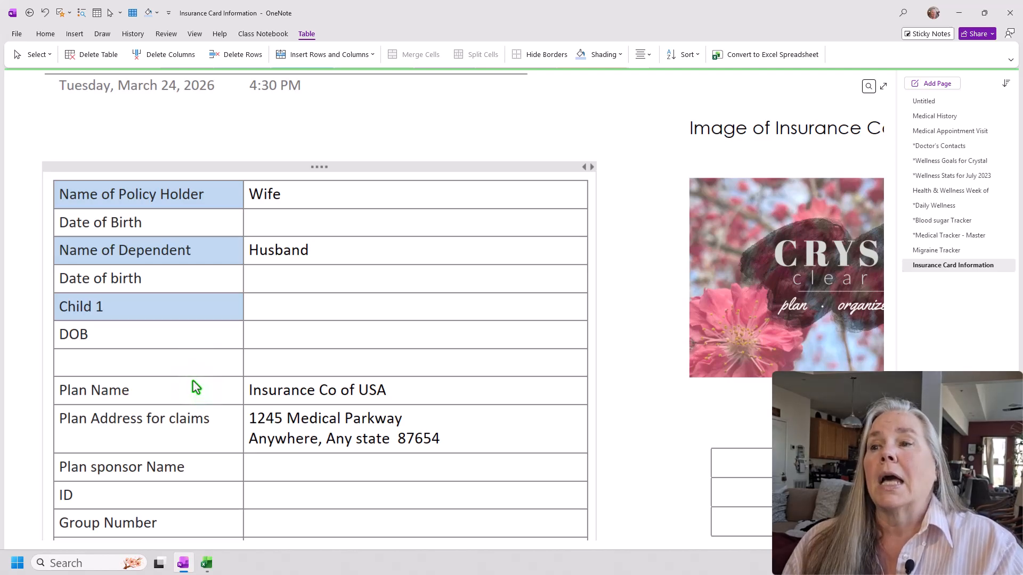
Label the empty row below Vision "Hearing" and add a new blank row at the end of the table.
{"action": "scroll", "coordinate": [195, 388], "scroll_direction": "down", "scroll_amount": 3}
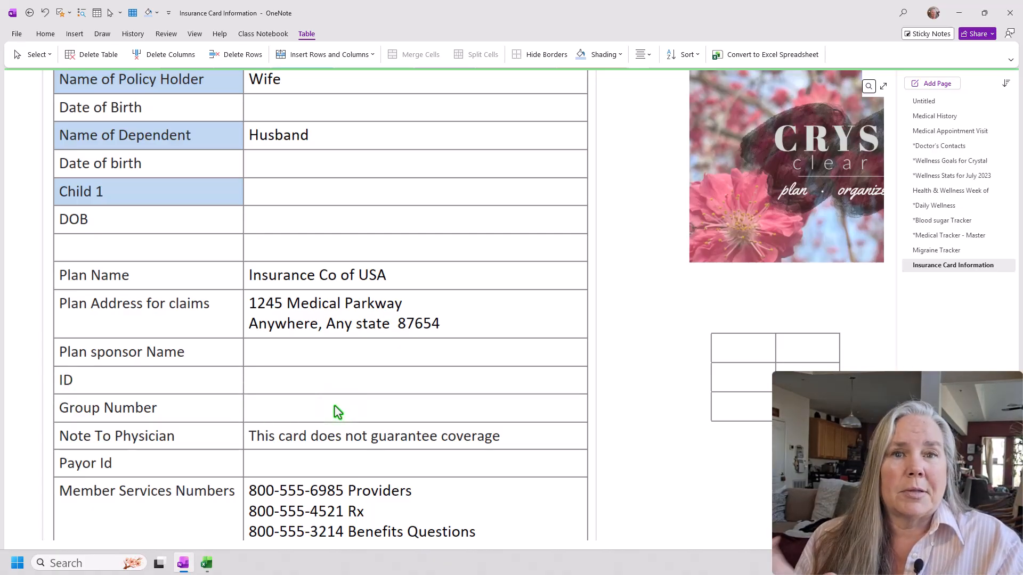
{"action": "scroll", "coordinate": [333, 413], "scroll_direction": "down", "scroll_amount": 3}
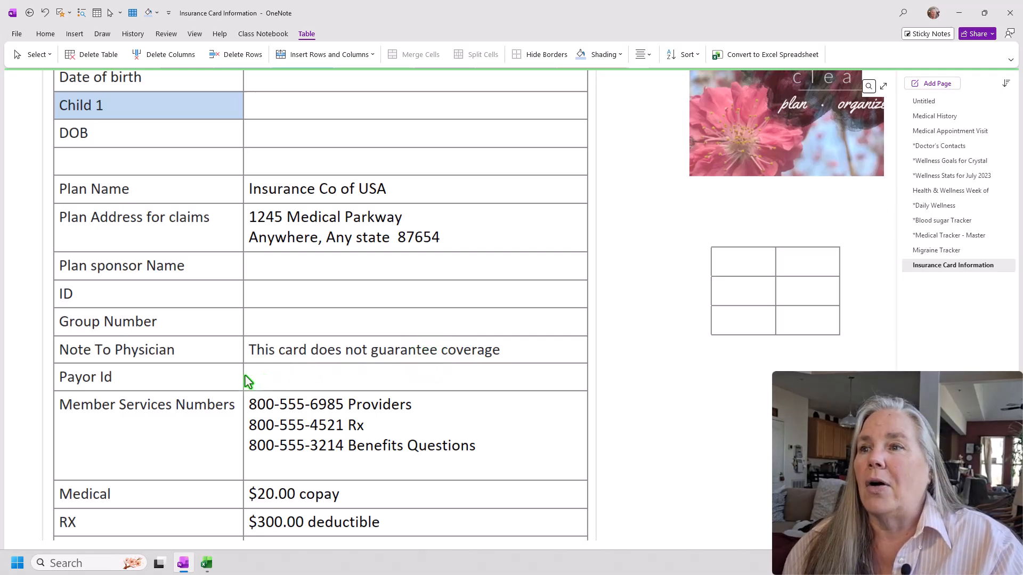
{"action": "left_click", "coordinate": [287, 379]}
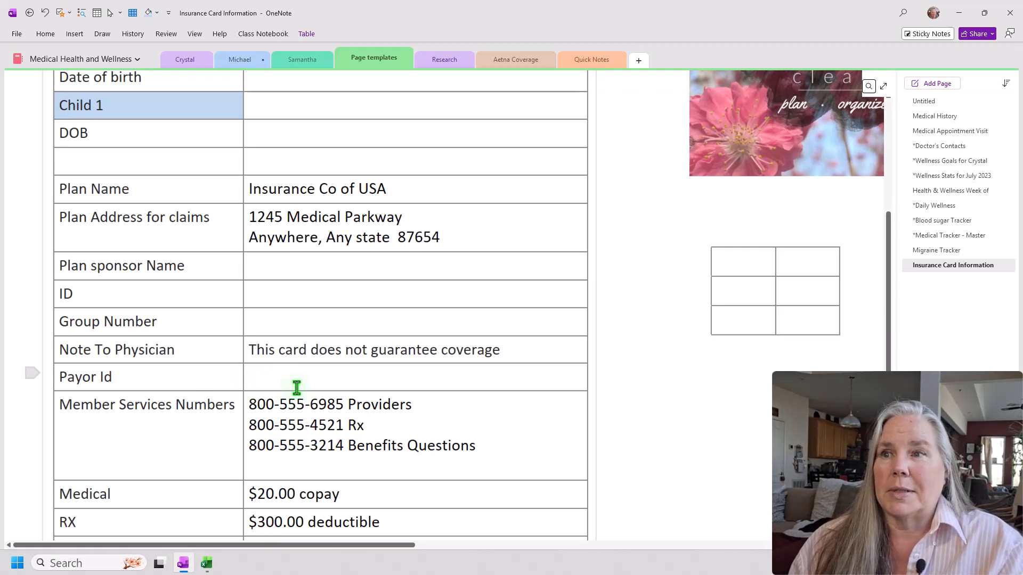
{"action": "scroll", "coordinate": [298, 381], "scroll_direction": "down", "scroll_amount": 3}
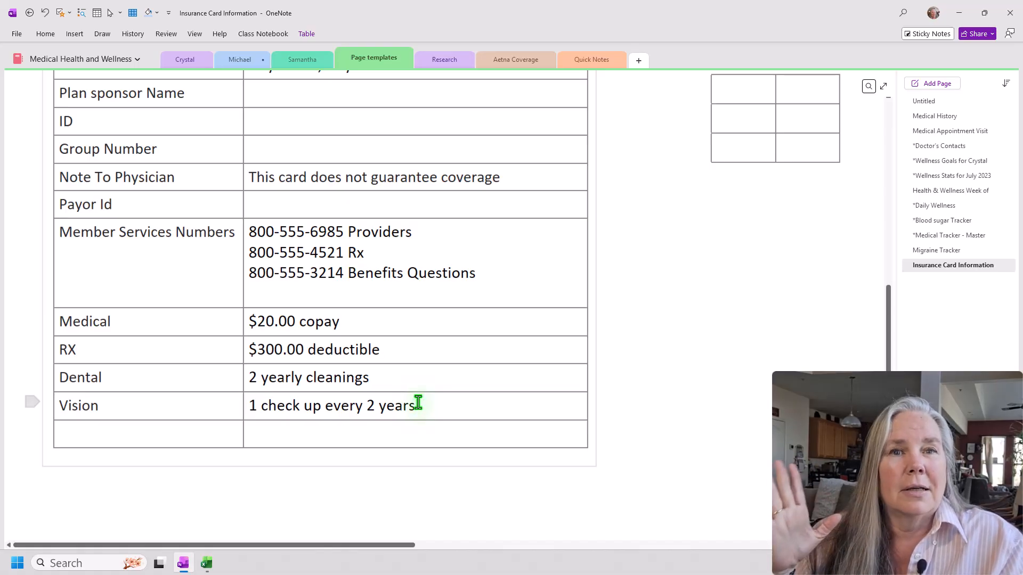
{"action": "left_click", "coordinate": [117, 432]}
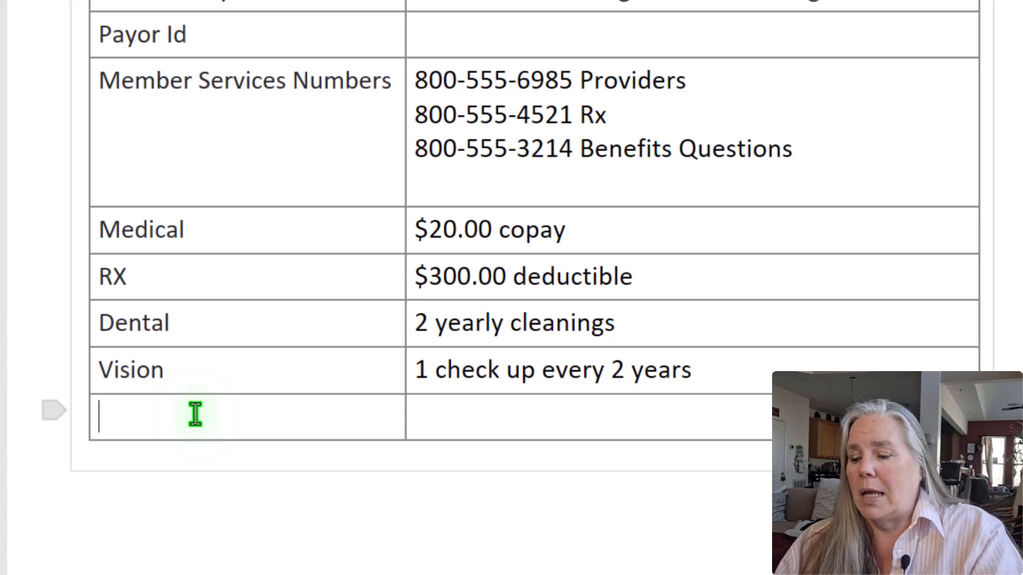
{"action": "type", "text": "Hearing"}
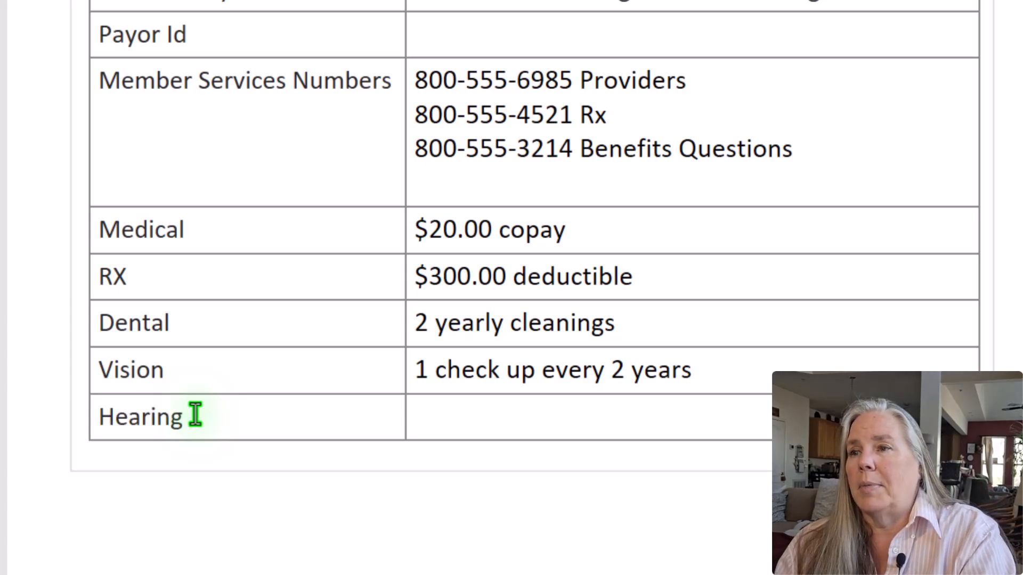
{"action": "key", "text": "Tab"}
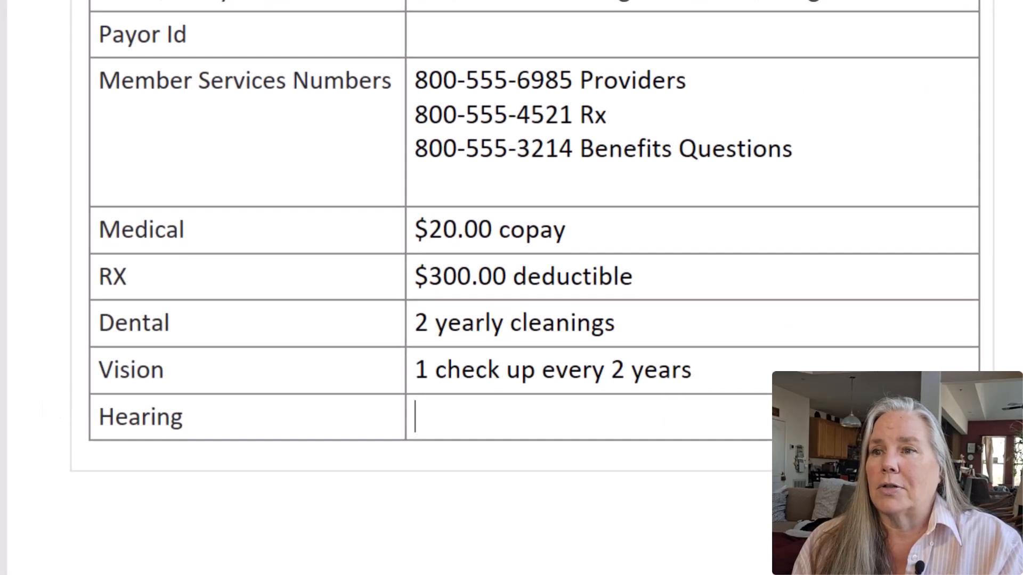
{"action": "key", "text": "Tab"}
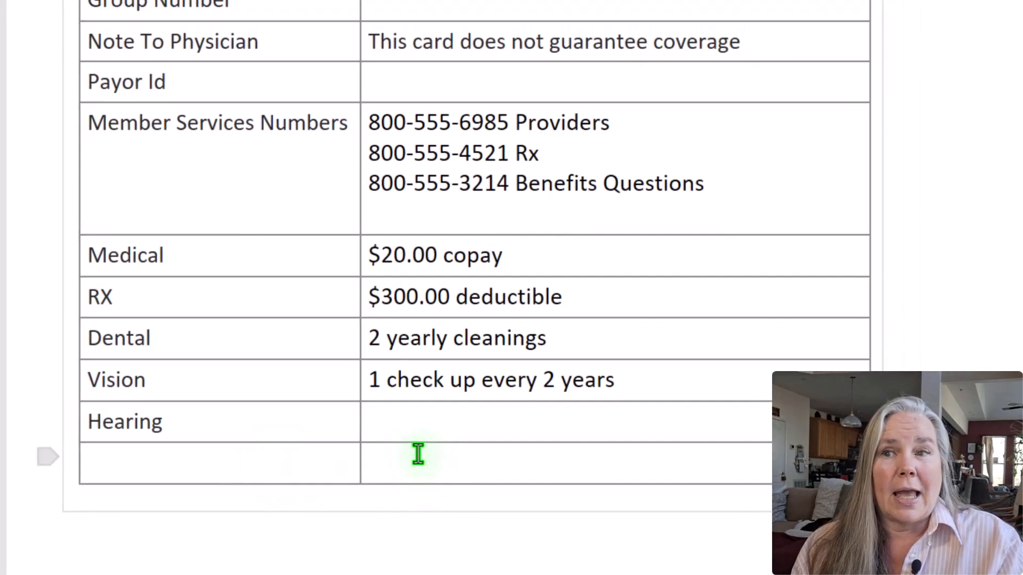
Reword the parenthetical note in the insurance card image caption to "Original card is stored in my wallet".
{"action": "scroll", "coordinate": [418, 453], "scroll_direction": "up", "scroll_amount": 3}
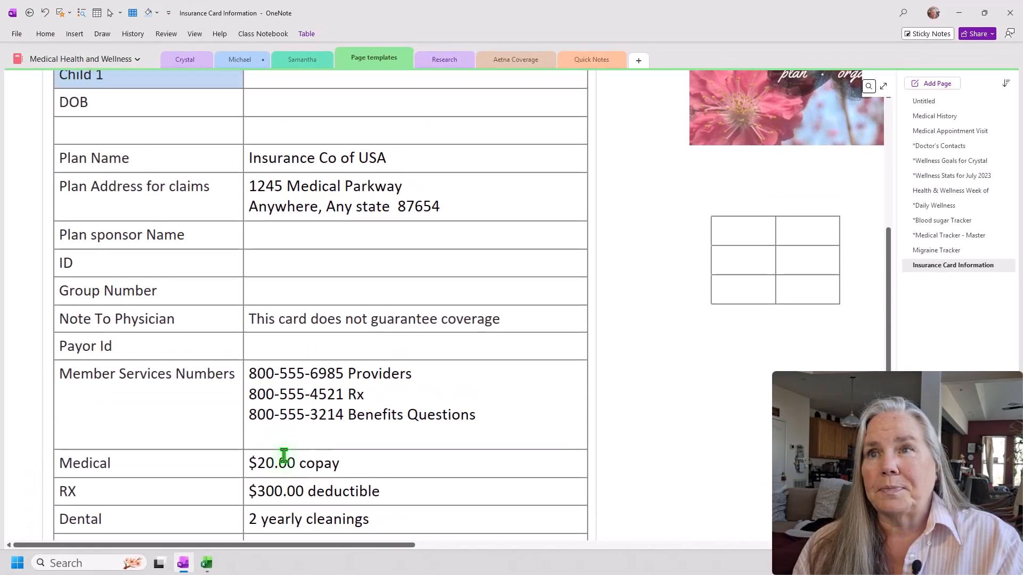
{"action": "scroll", "coordinate": [284, 455], "scroll_direction": "up", "scroll_amount": 5}
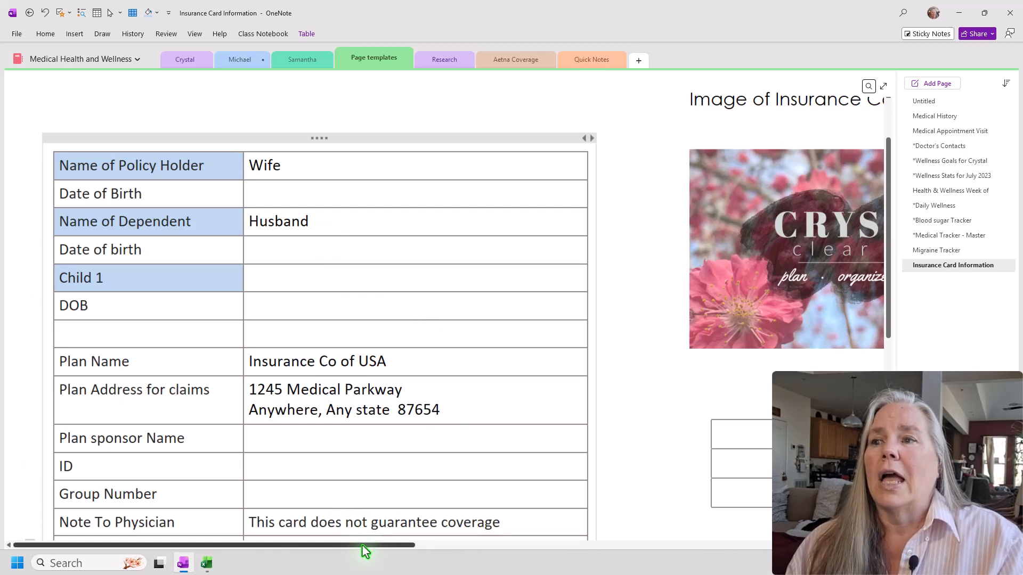
{"action": "left_click_drag", "start_coordinate": [362, 545], "coordinate": [655, 465]}
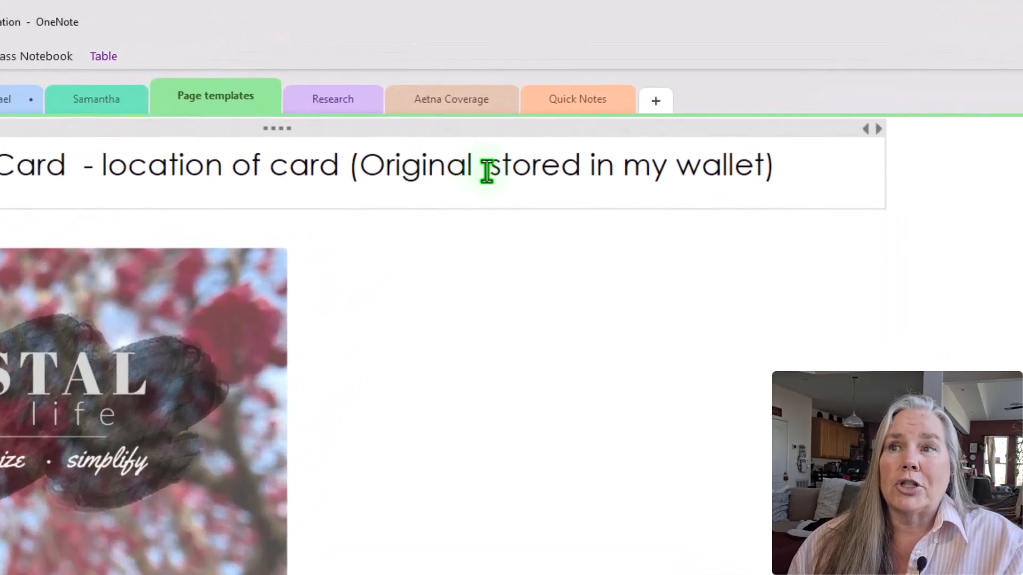
{"action": "left_click", "coordinate": [487, 172]}
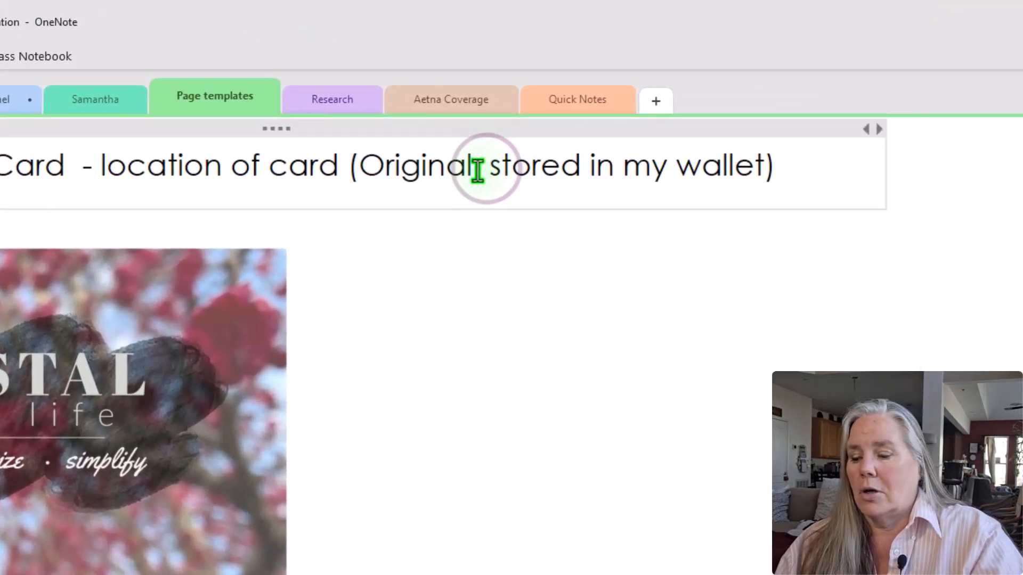
{"action": "type", "text": "card is"}
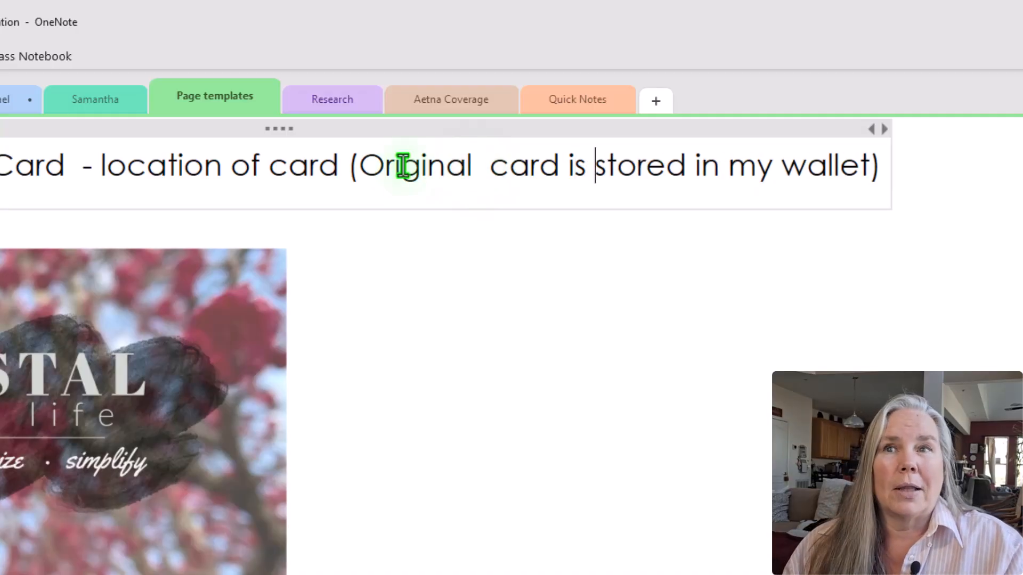
{"action": "left_click", "coordinate": [498, 175]}
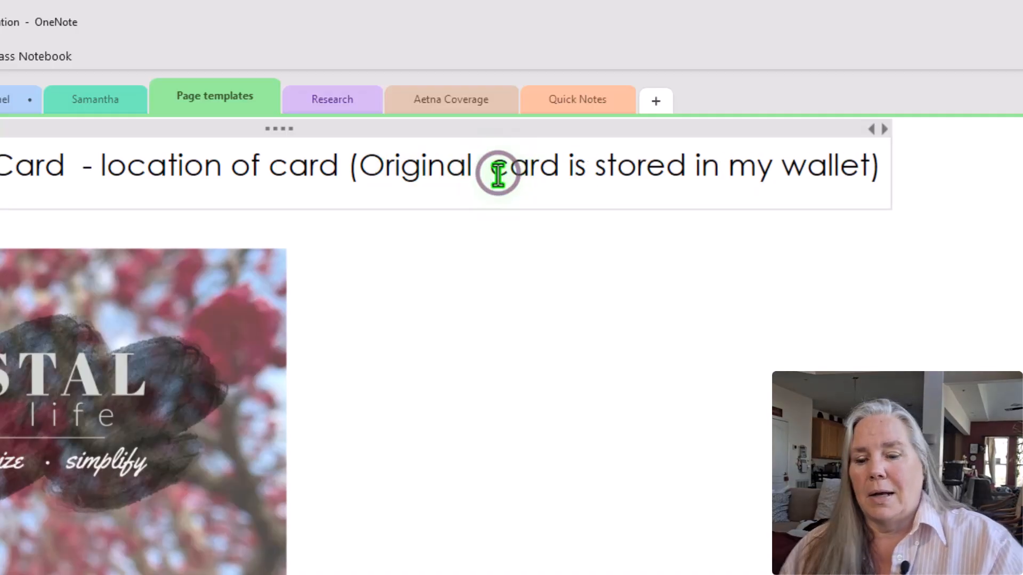
{"action": "key", "text": "BackSpace"}
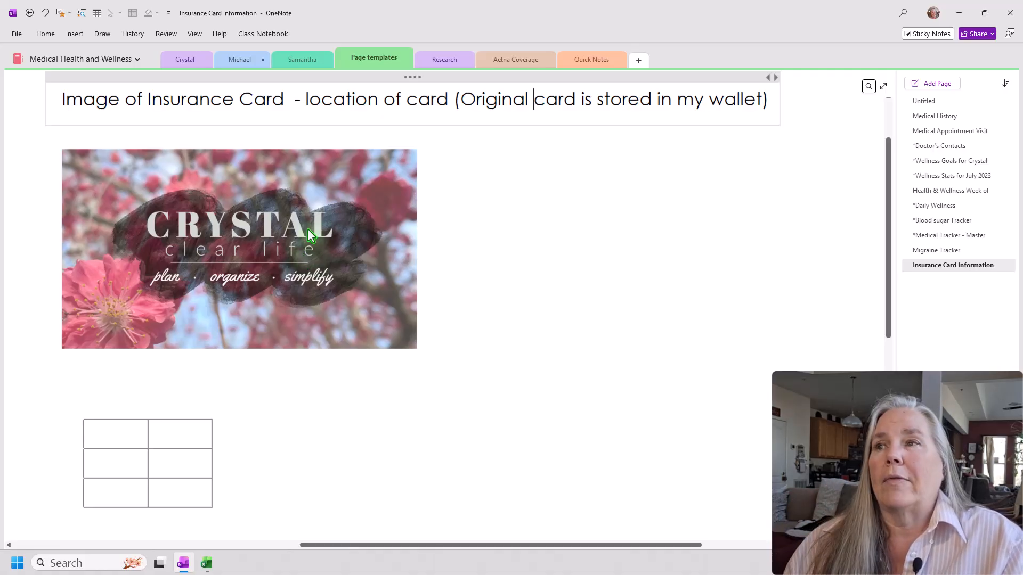
Insert the dark forest sunset picture from the png creations folder beside the blossom picture and shrink it.
{"action": "left_click", "coordinate": [448, 154]}
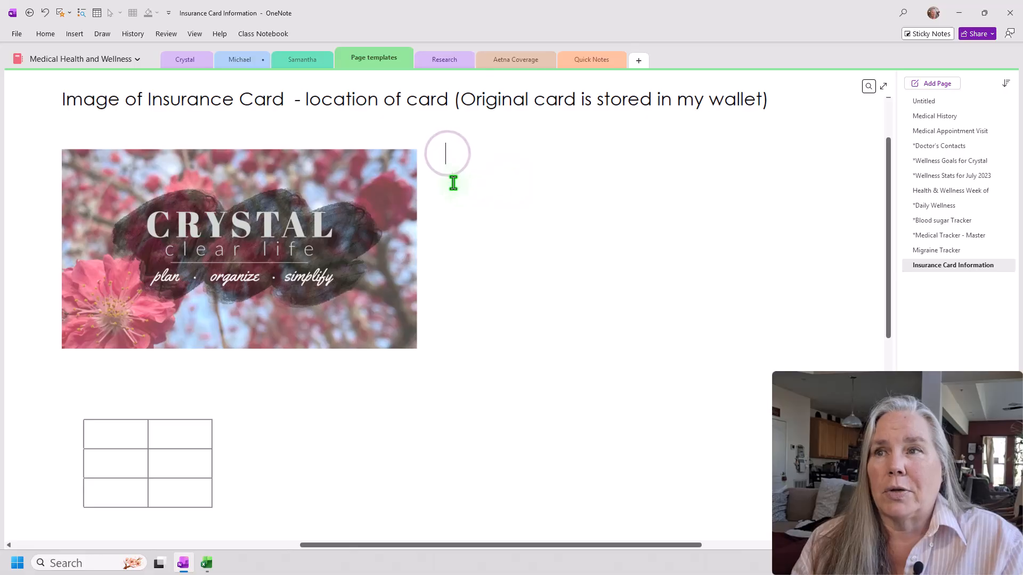
{"action": "left_click", "coordinate": [448, 165]}
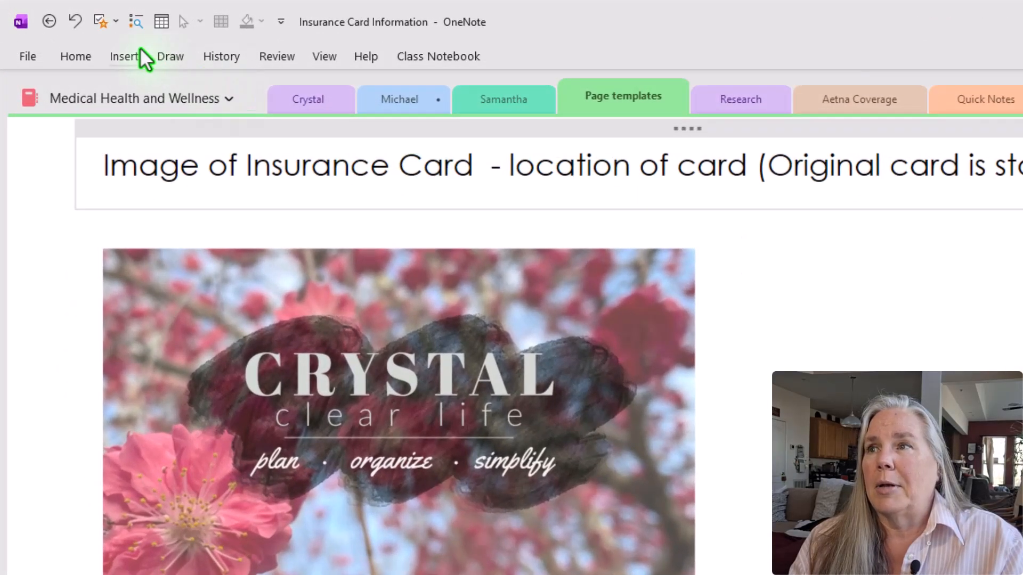
{"action": "left_click", "coordinate": [128, 56]}
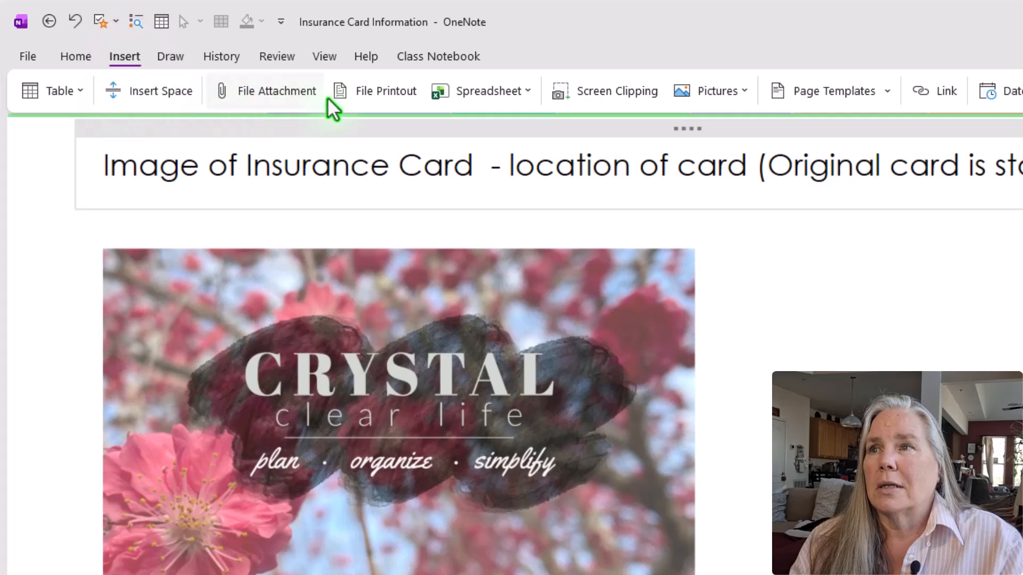
{"action": "left_click", "coordinate": [707, 100]}
{"action": "left_click", "coordinate": [727, 127]}
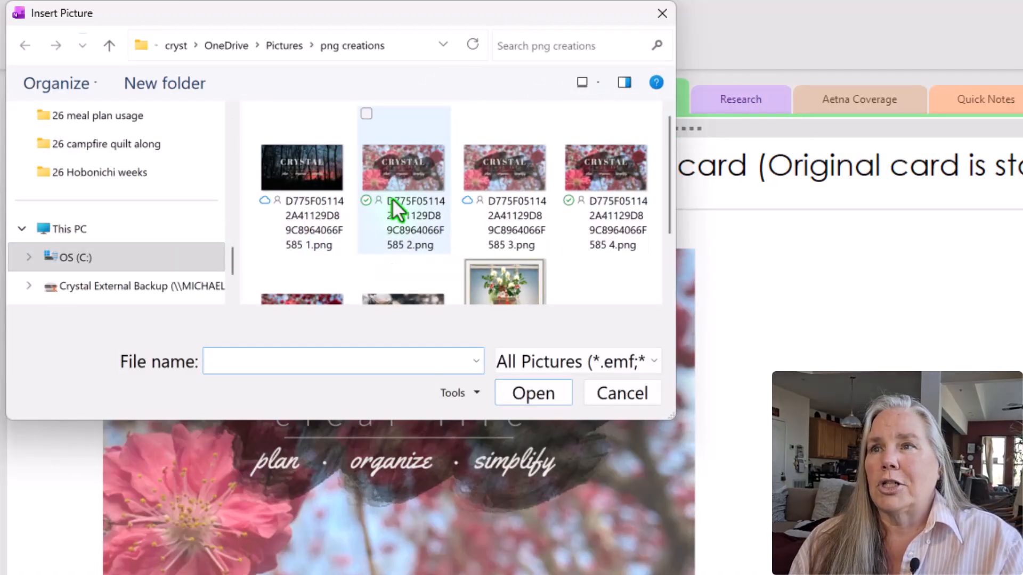
{"action": "left_click", "coordinate": [318, 170]}
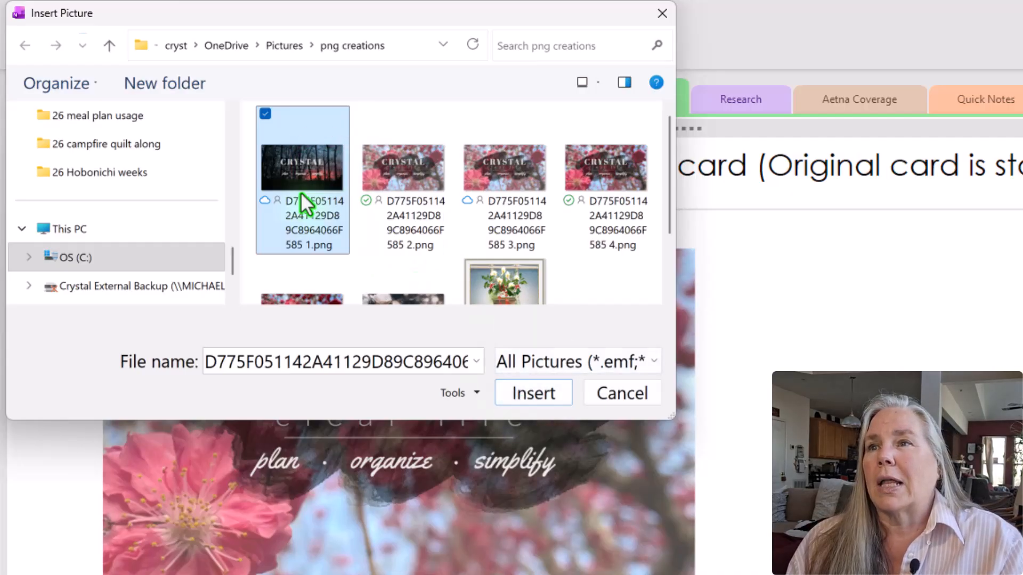
{"action": "left_click", "coordinate": [535, 394]}
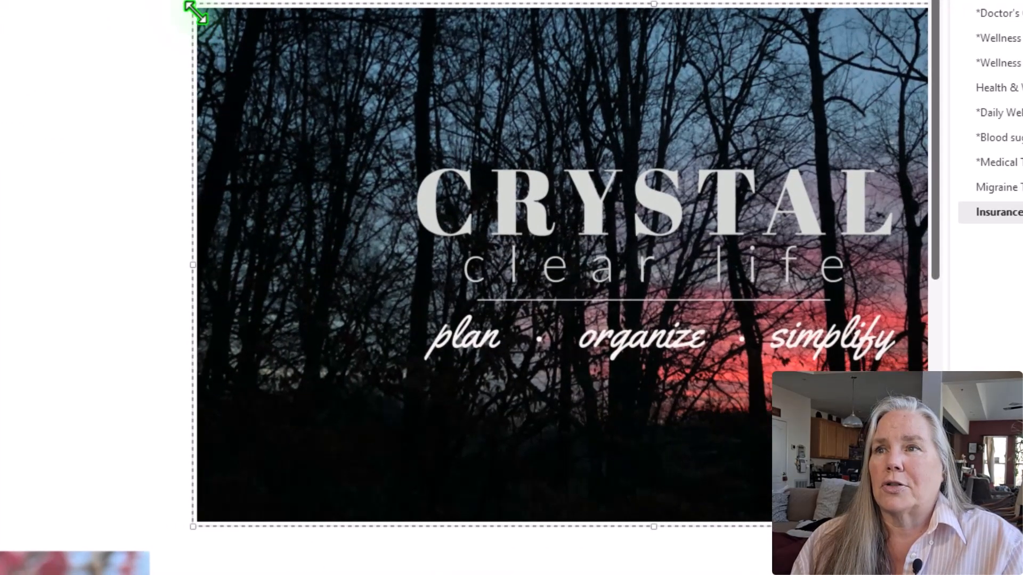
{"action": "left_click_drag", "start_coordinate": [679, 209], "coordinate": [931, 501]}
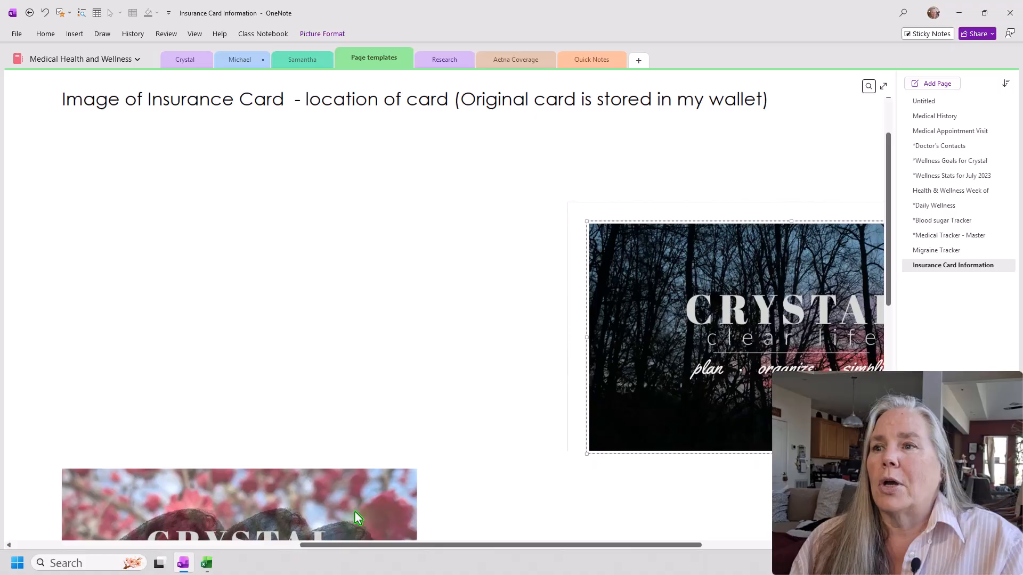
Move the blossom picture up so it sits directly beneath the insurance card caption.
{"action": "left_click", "coordinate": [355, 511]}
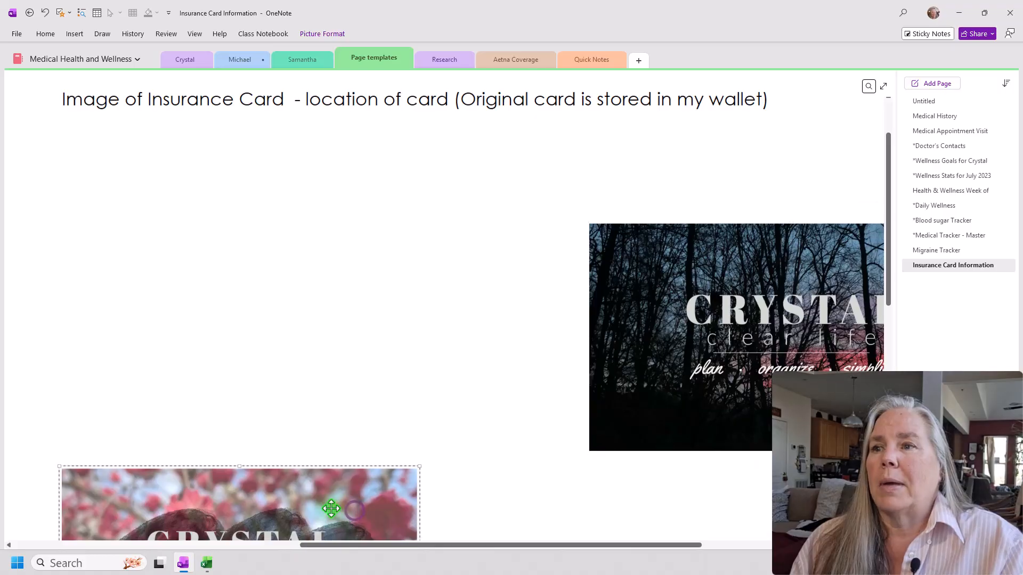
{"action": "left_click_drag", "start_coordinate": [327, 505], "coordinate": [271, 151]}
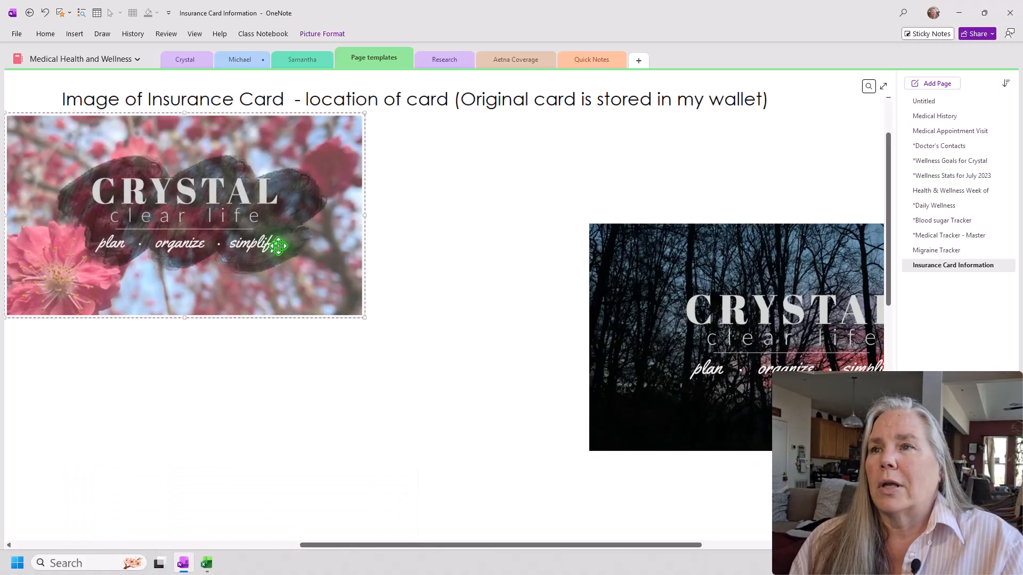
{"action": "left_click_drag", "start_coordinate": [274, 234], "coordinate": [325, 220]}
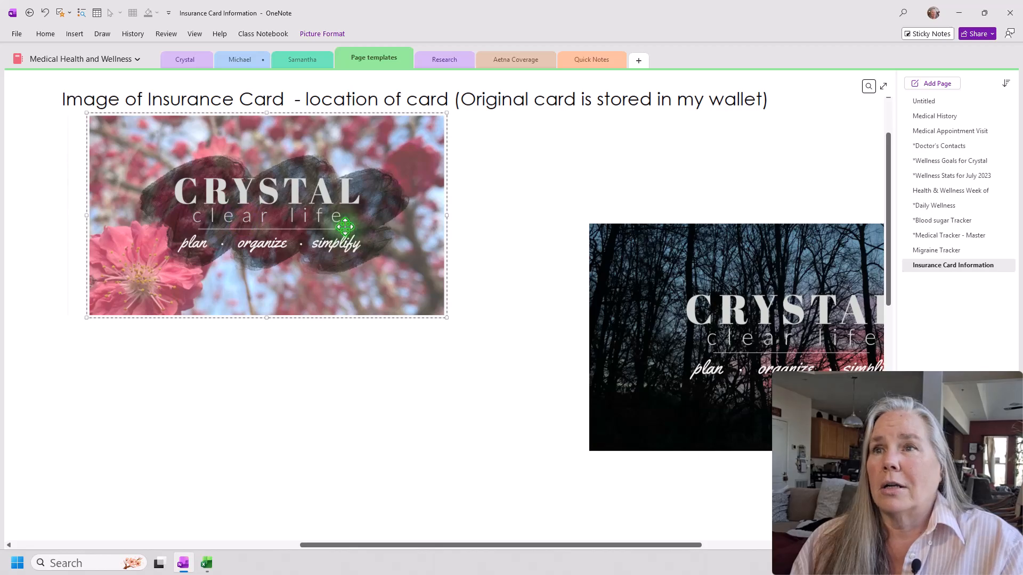
Place the forest sunset picture flush against the blossom picture's right edge and scale it down to the same height.
{"action": "left_click_drag", "start_coordinate": [642, 308], "coordinate": [526, 227]}
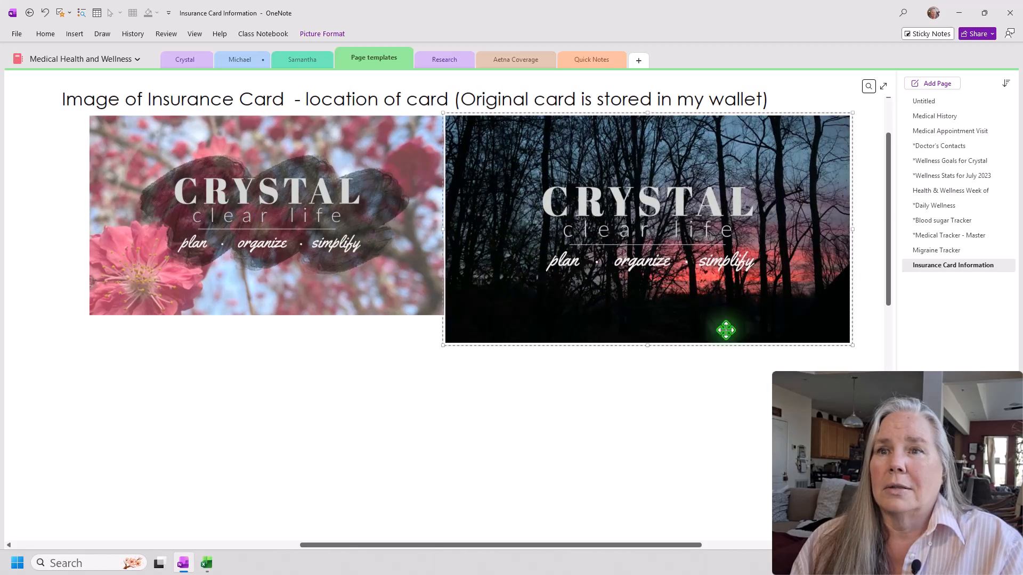
{"action": "left_click_drag", "start_coordinate": [851, 344], "coordinate": [798, 316]}
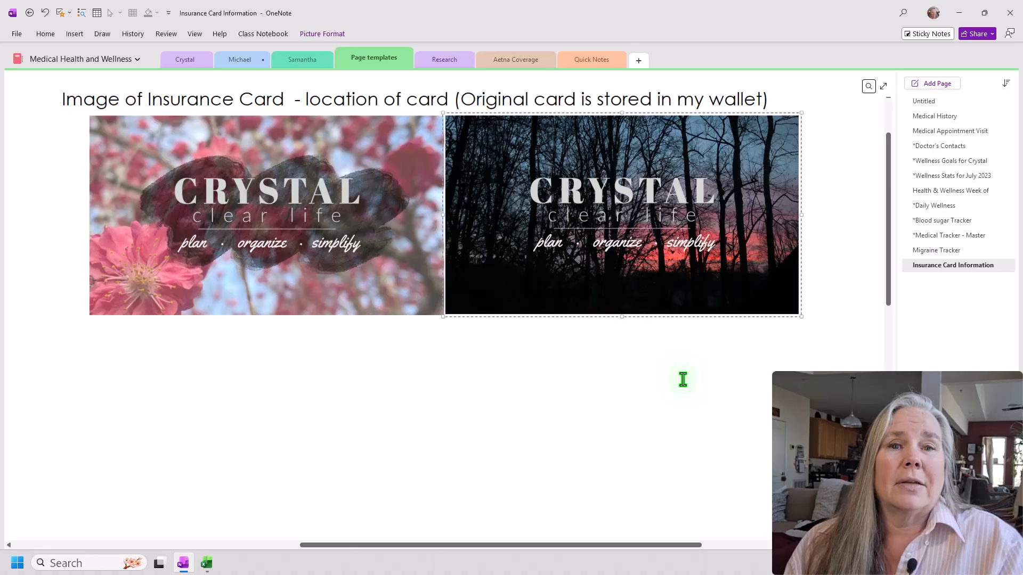
{"action": "scroll", "coordinate": [633, 389], "scroll_direction": "up", "scroll_amount": 1}
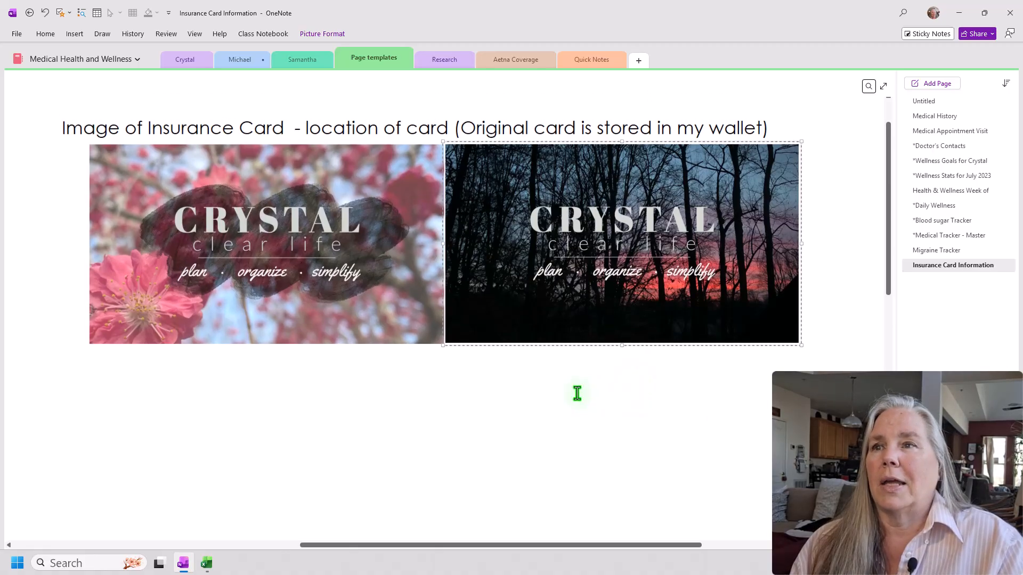
{"action": "scroll", "coordinate": [493, 406], "scroll_direction": "down", "scroll_amount": 3}
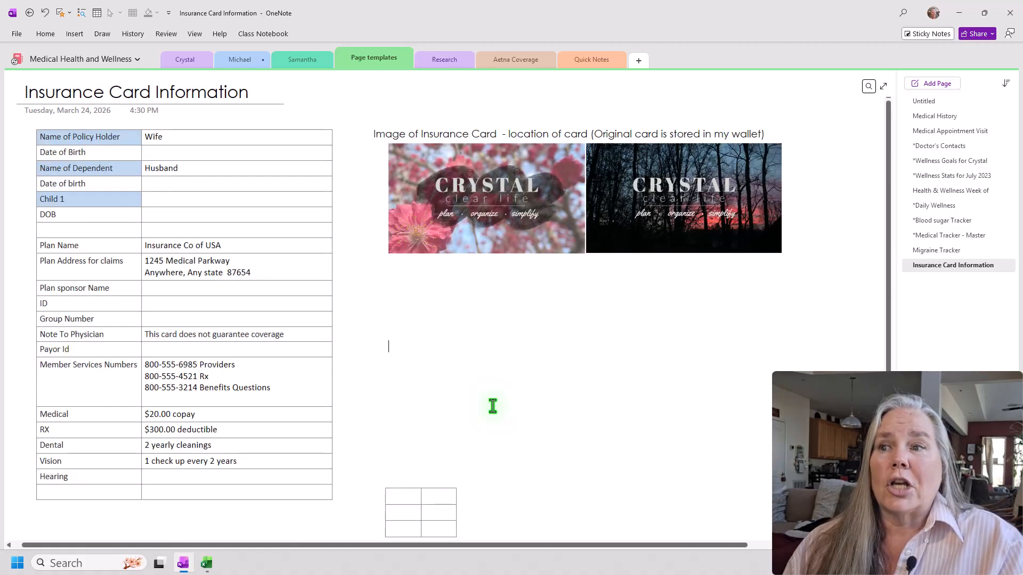